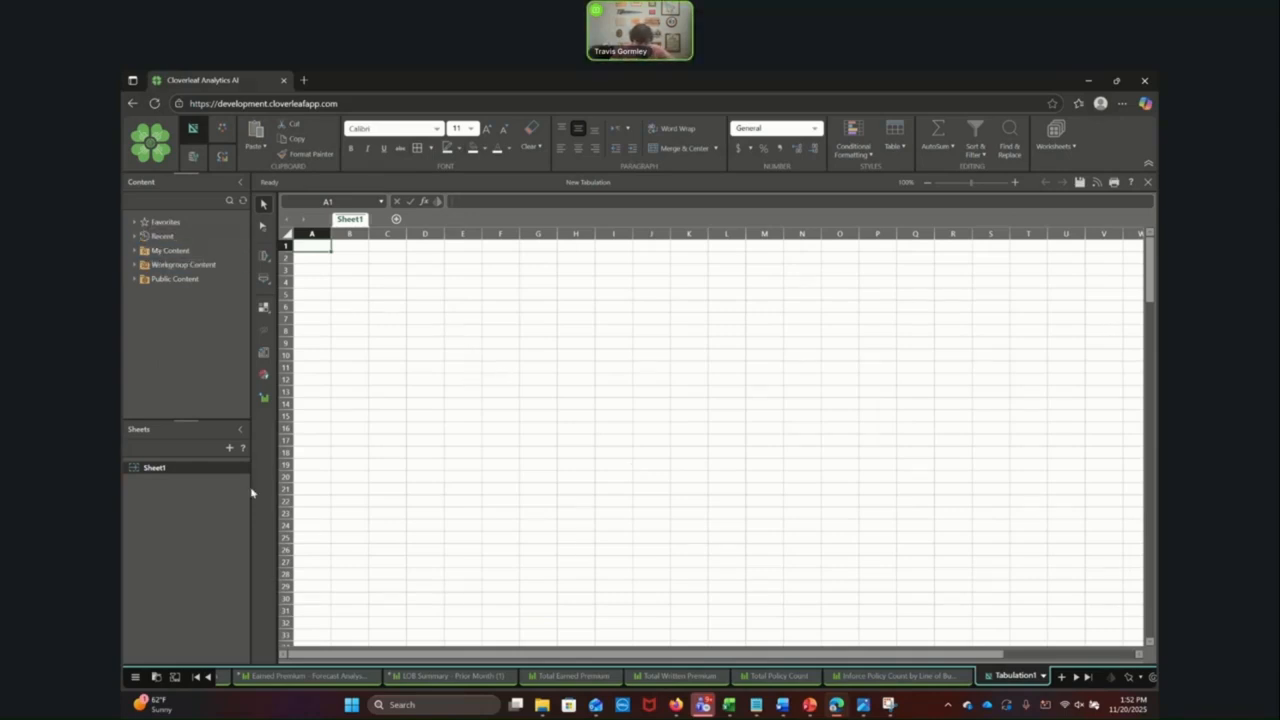
Expand My Content, widen the content pane to show full report names, and open the LOB Summary report
{"action": "left_click", "coordinate": [183, 251]}
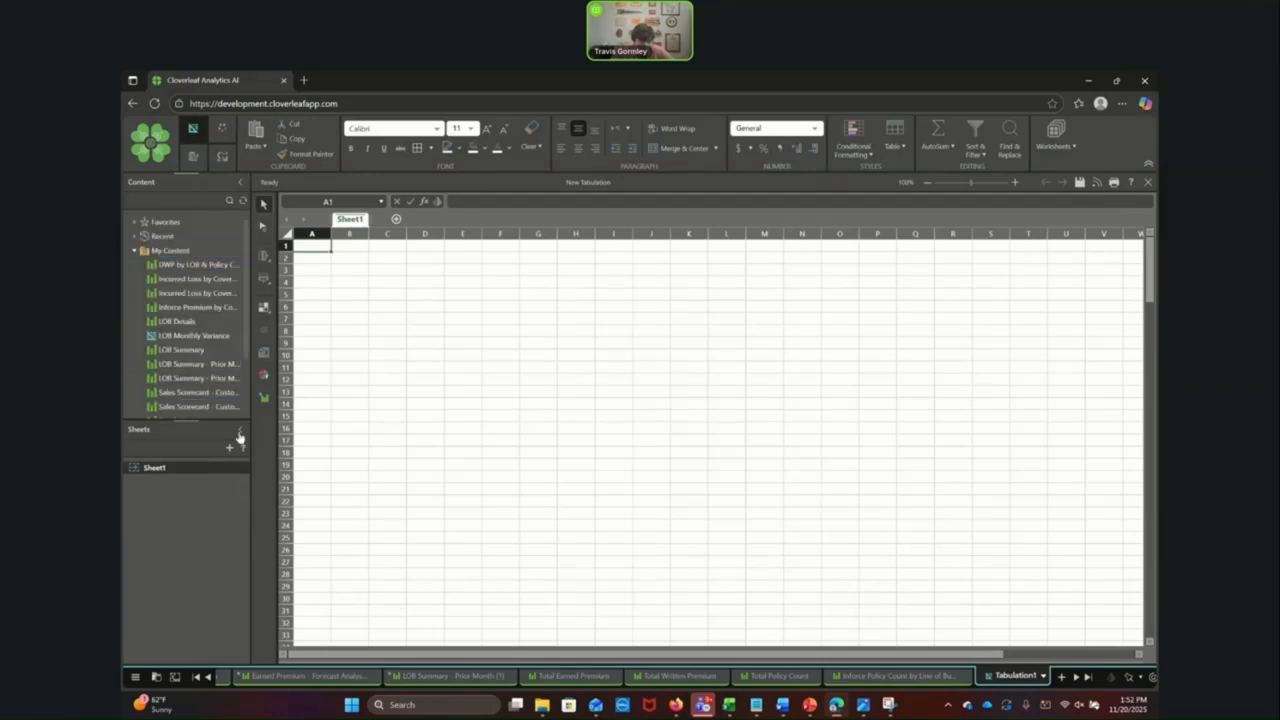
{"action": "left_click_drag", "start_coordinate": [246, 298], "coordinate": [319, 300]}
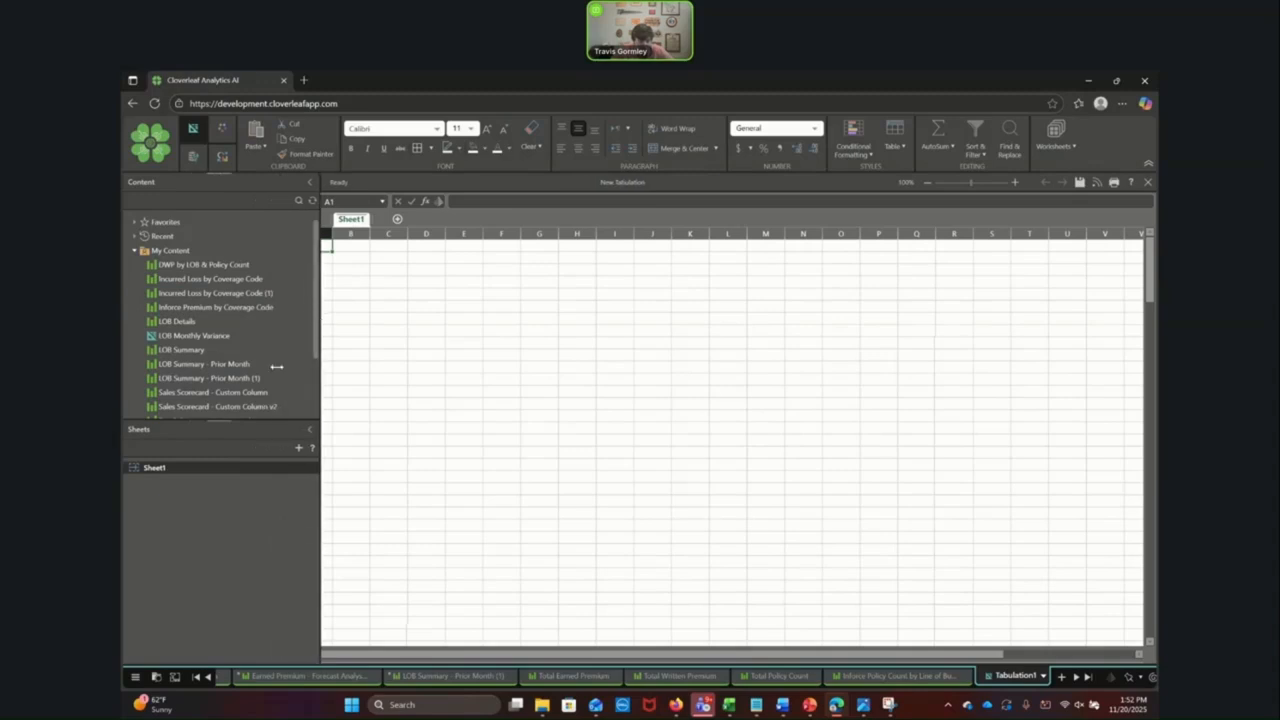
{"action": "left_click", "coordinate": [240, 364]}
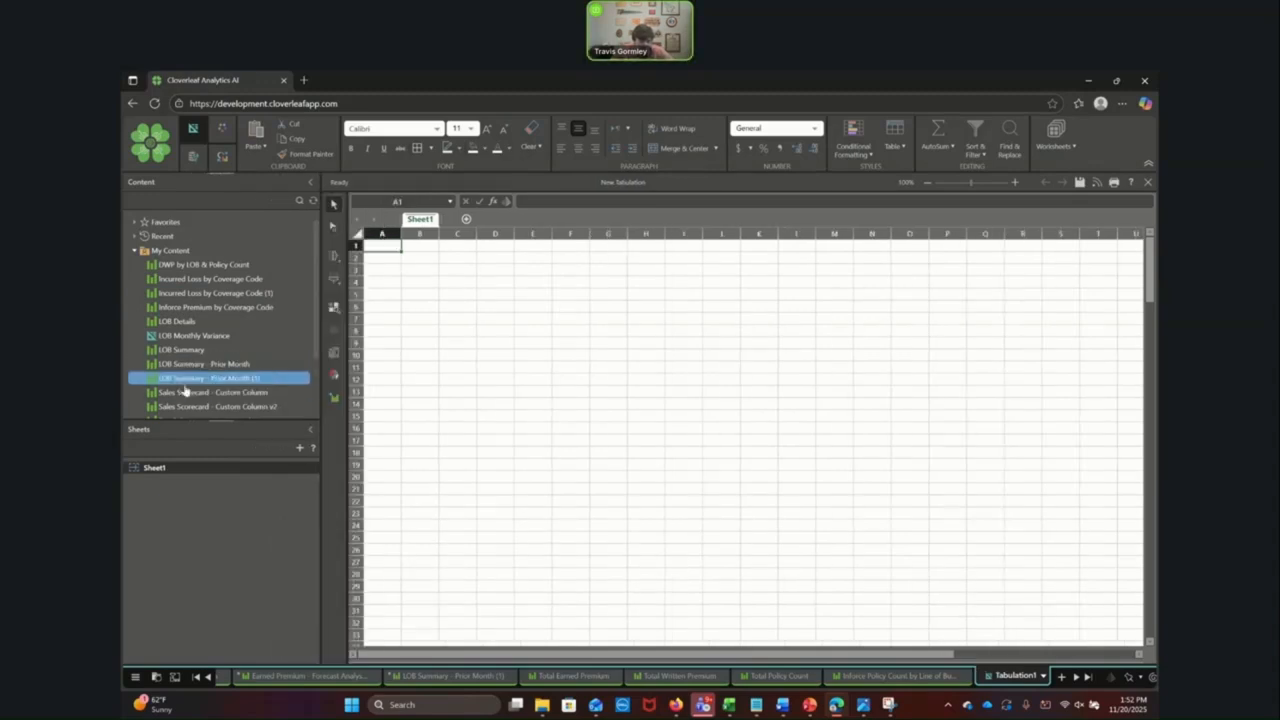
{"action": "left_click", "coordinate": [197, 352]}
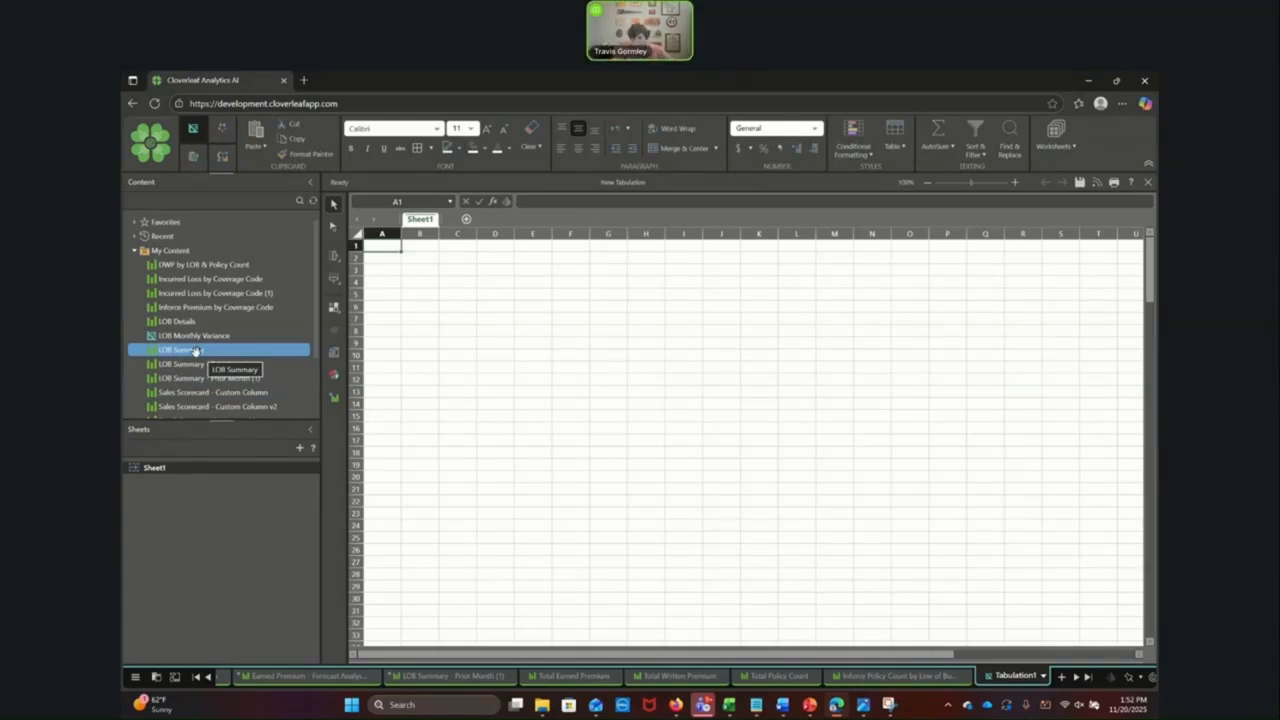
{"action": "double_click", "coordinate": [197, 353]}
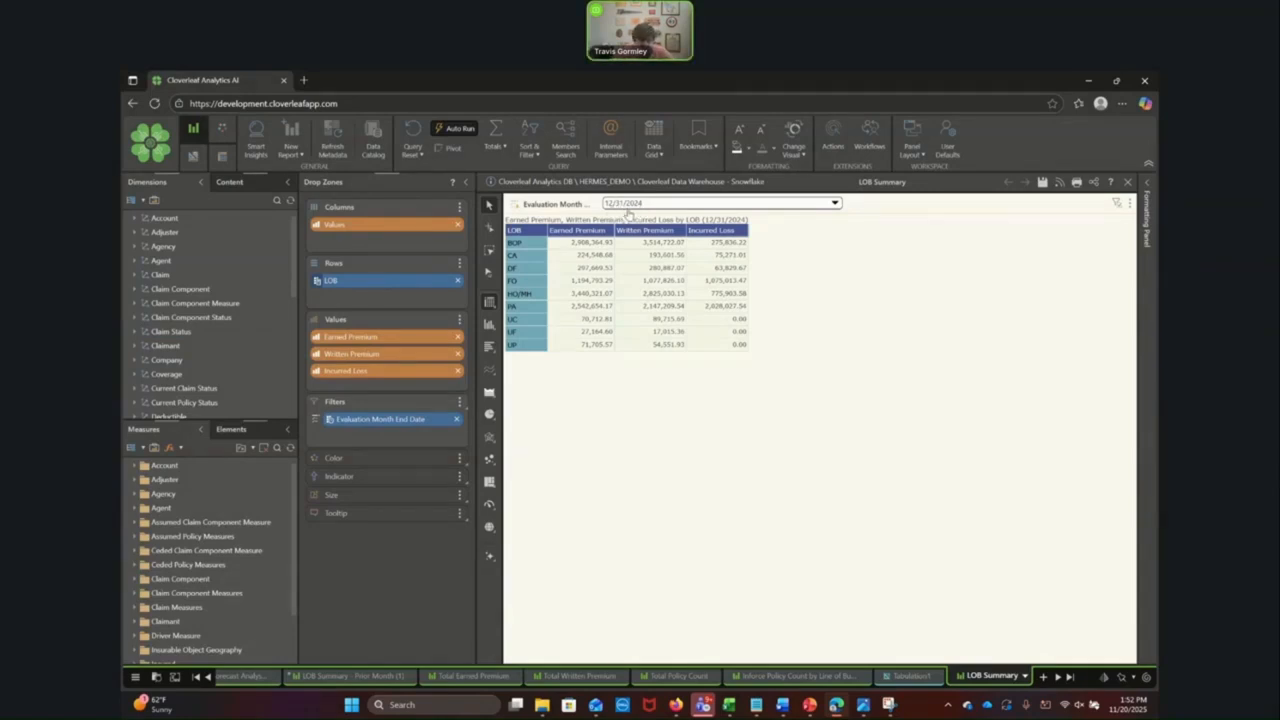
Return to the Tabulation1 worksheet and place the LOB Summary report at cell A6 using the Direct display option
{"action": "left_click", "coordinate": [939, 676]}
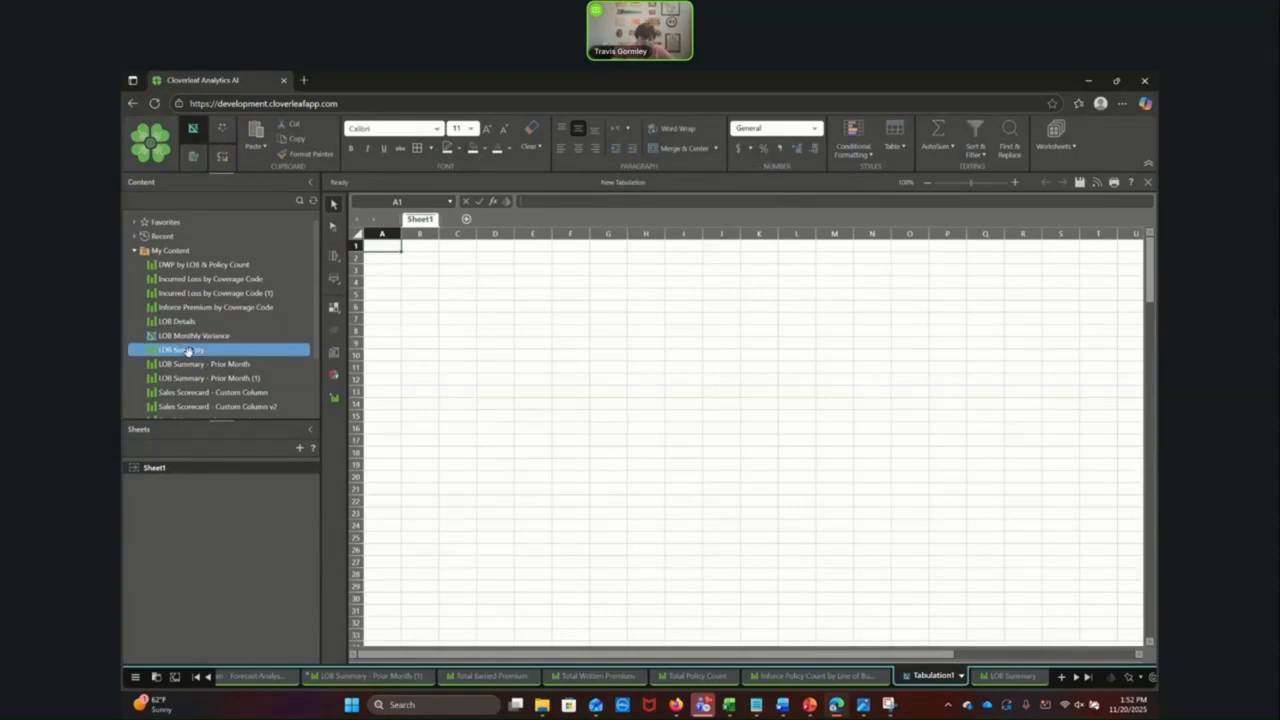
{"action": "left_click_drag", "start_coordinate": [253, 365], "coordinate": [385, 304]}
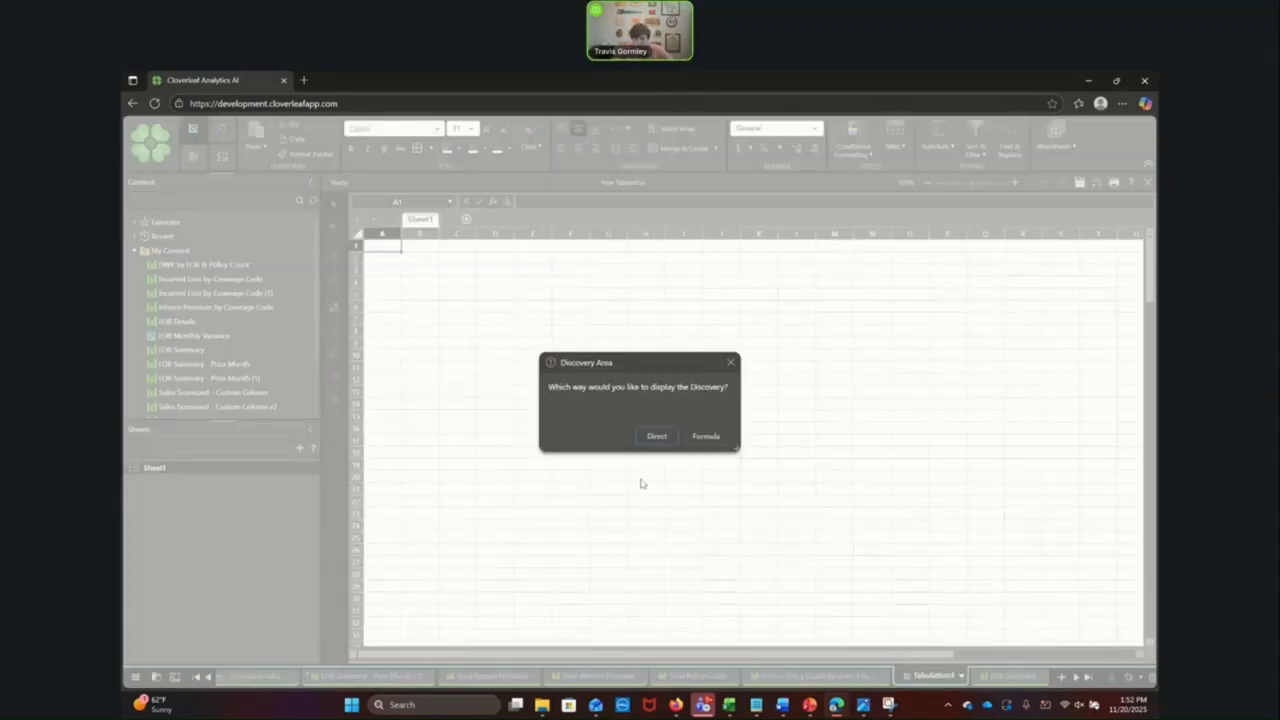
{"action": "left_click", "coordinate": [656, 436]}
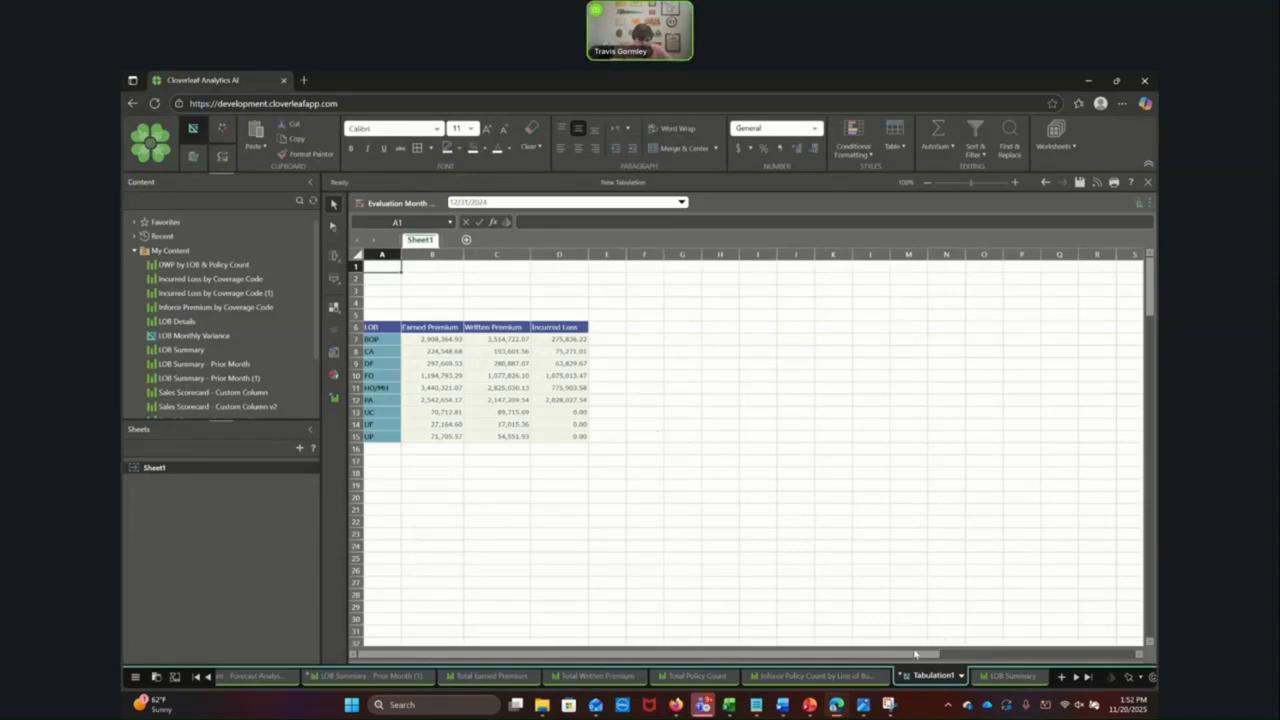
Add the LOB Summary - Prior Month report with Direct display beside the first table and move it to start at cell I6
{"action": "left_click", "coordinate": [212, 365]}
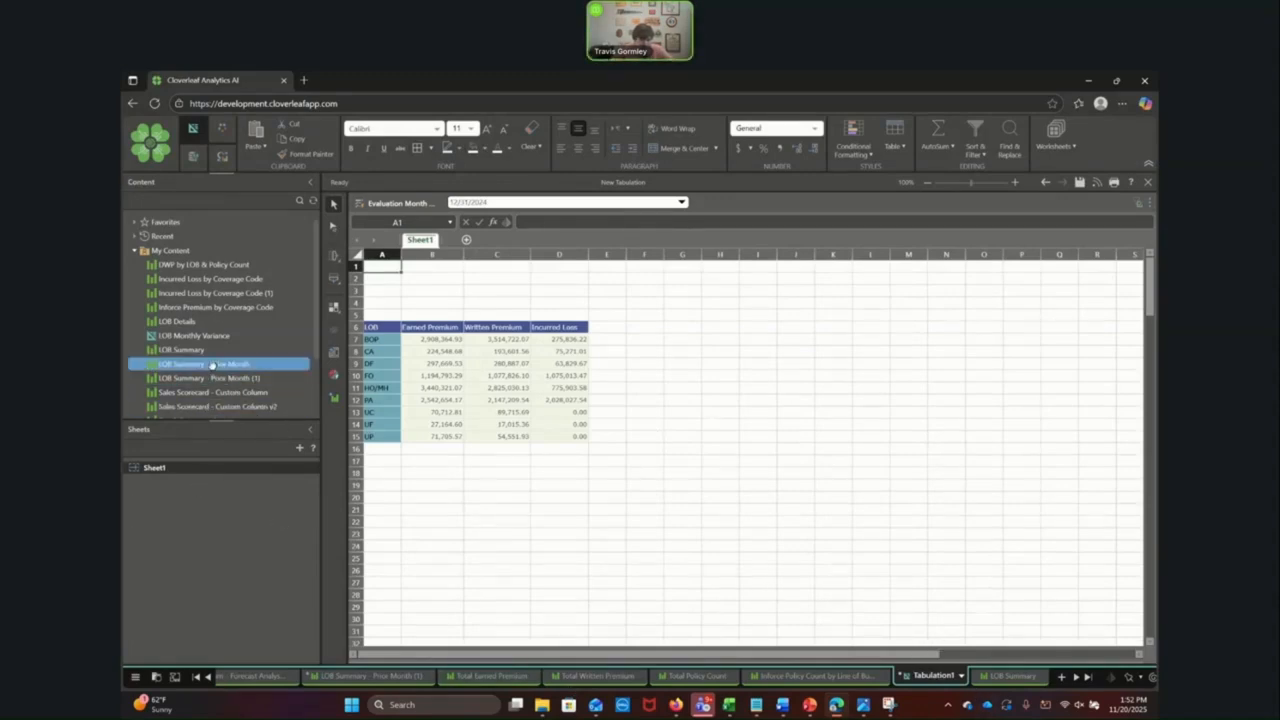
{"action": "left_click_drag", "start_coordinate": [212, 365], "coordinate": [720, 333]}
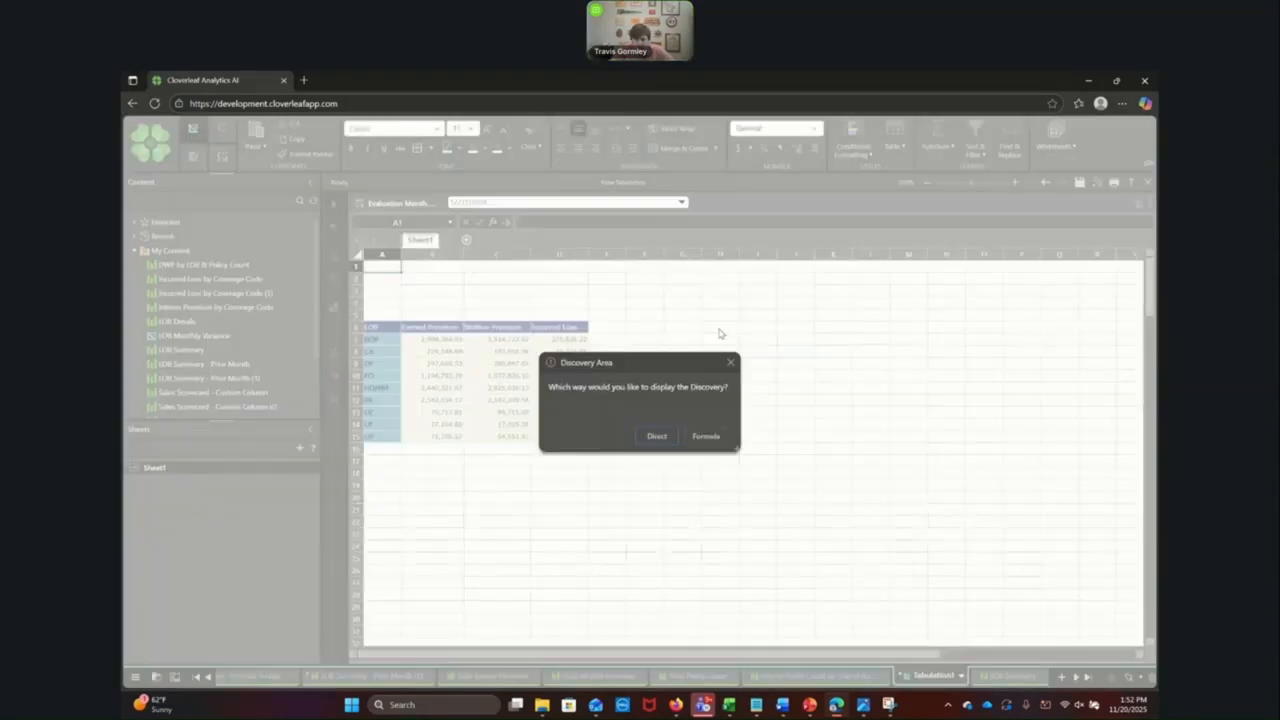
{"action": "left_click", "coordinate": [658, 437]}
{"action": "left_click", "coordinate": [708, 472]}
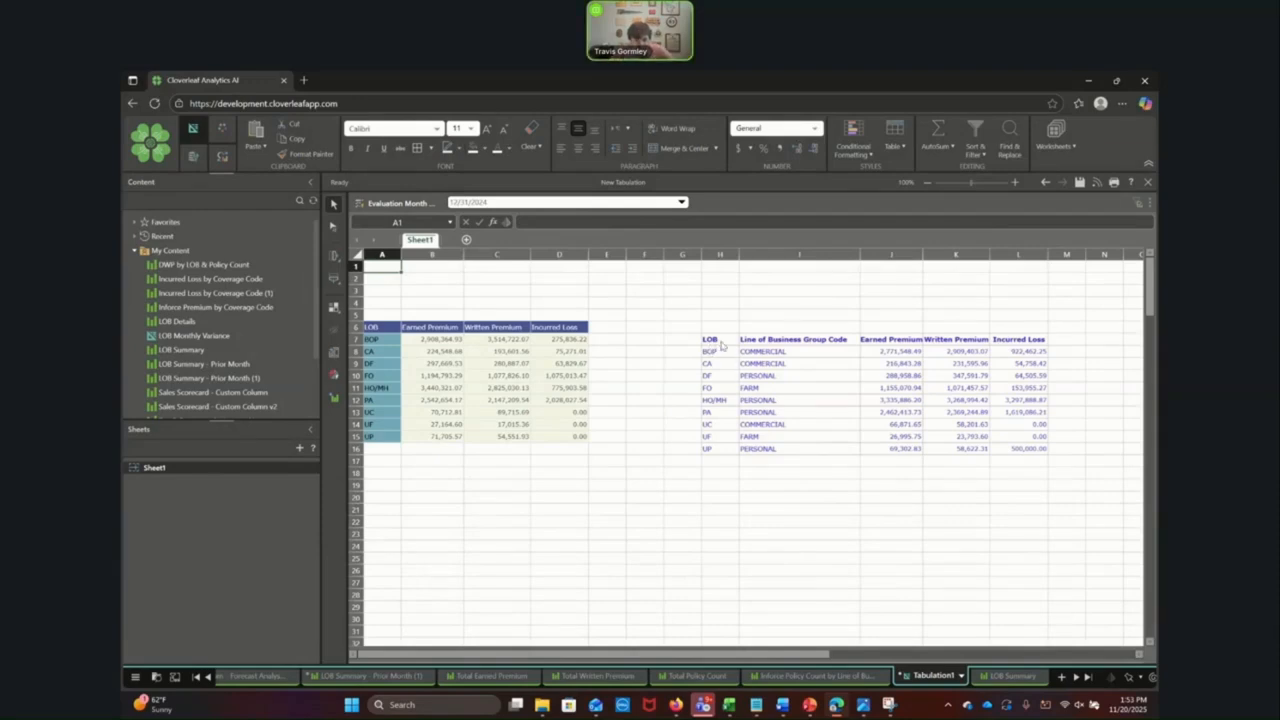
{"action": "left_click_drag", "start_coordinate": [718, 342], "coordinate": [1030, 451]}
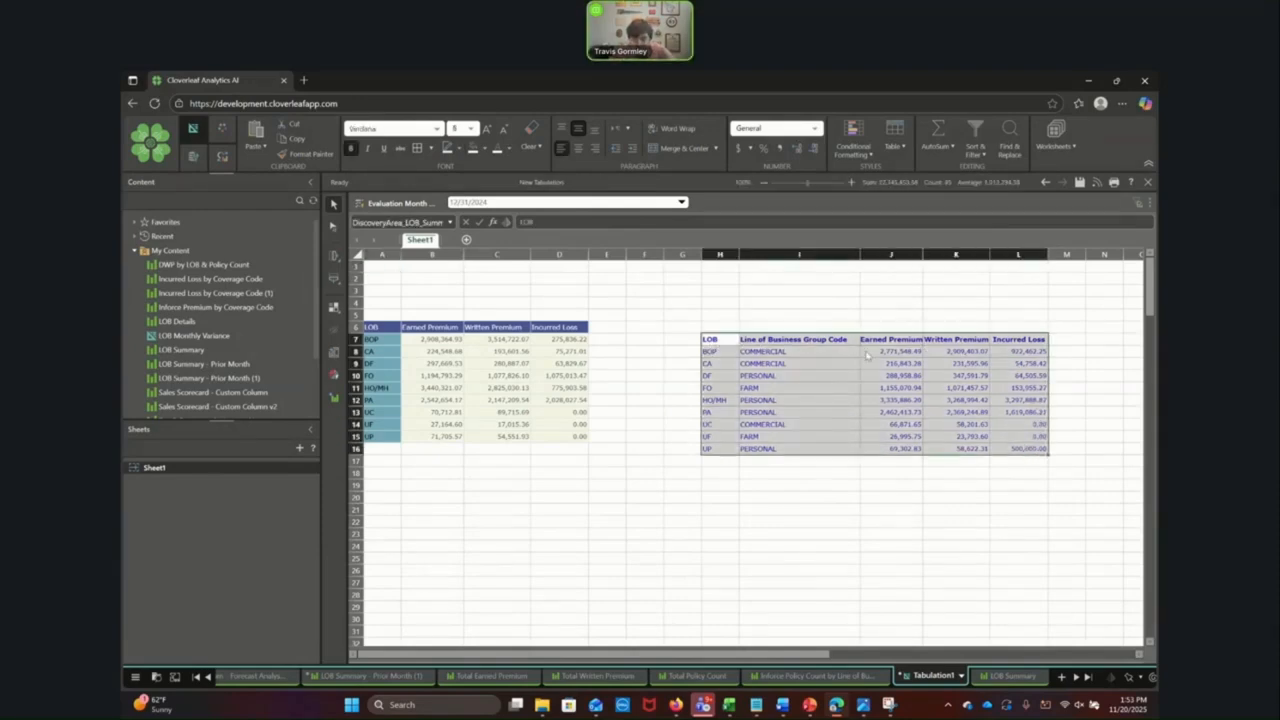
{"action": "left_click_drag", "start_coordinate": [825, 333], "coordinate": [882, 330]}
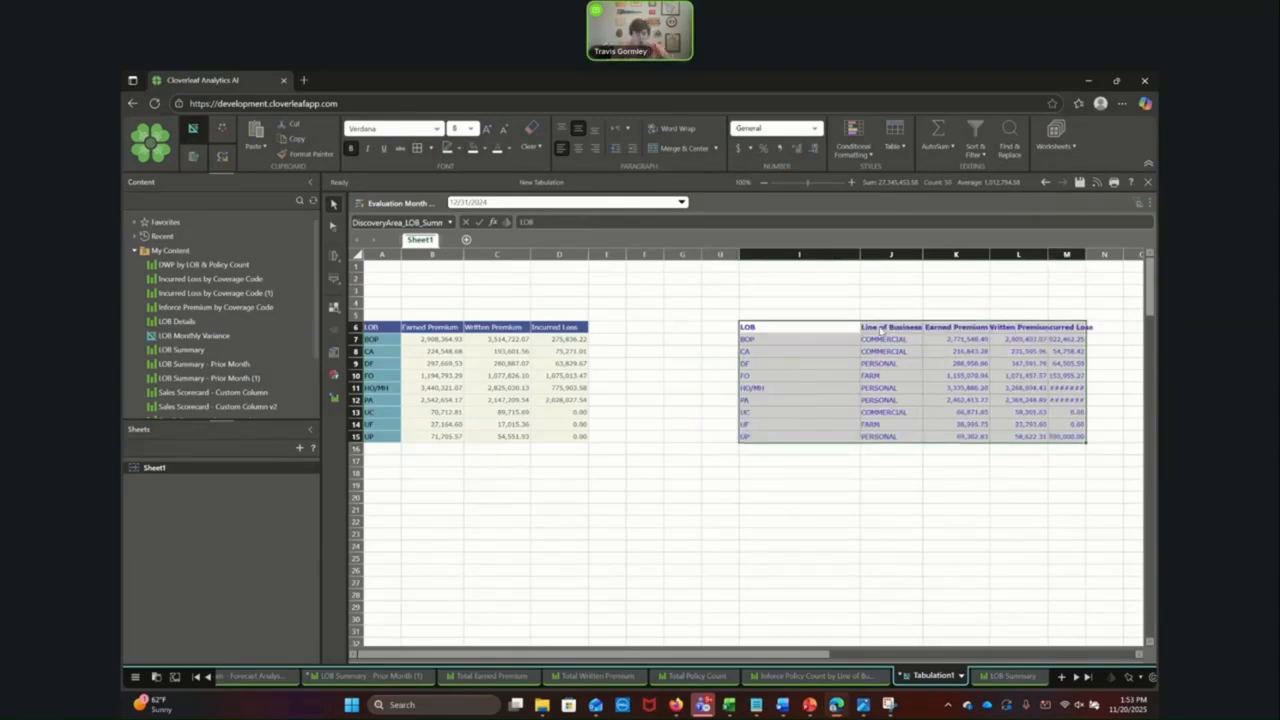
Open the Themes page under Design in the Admin Console
{"action": "left_click", "coordinate": [135, 678]}
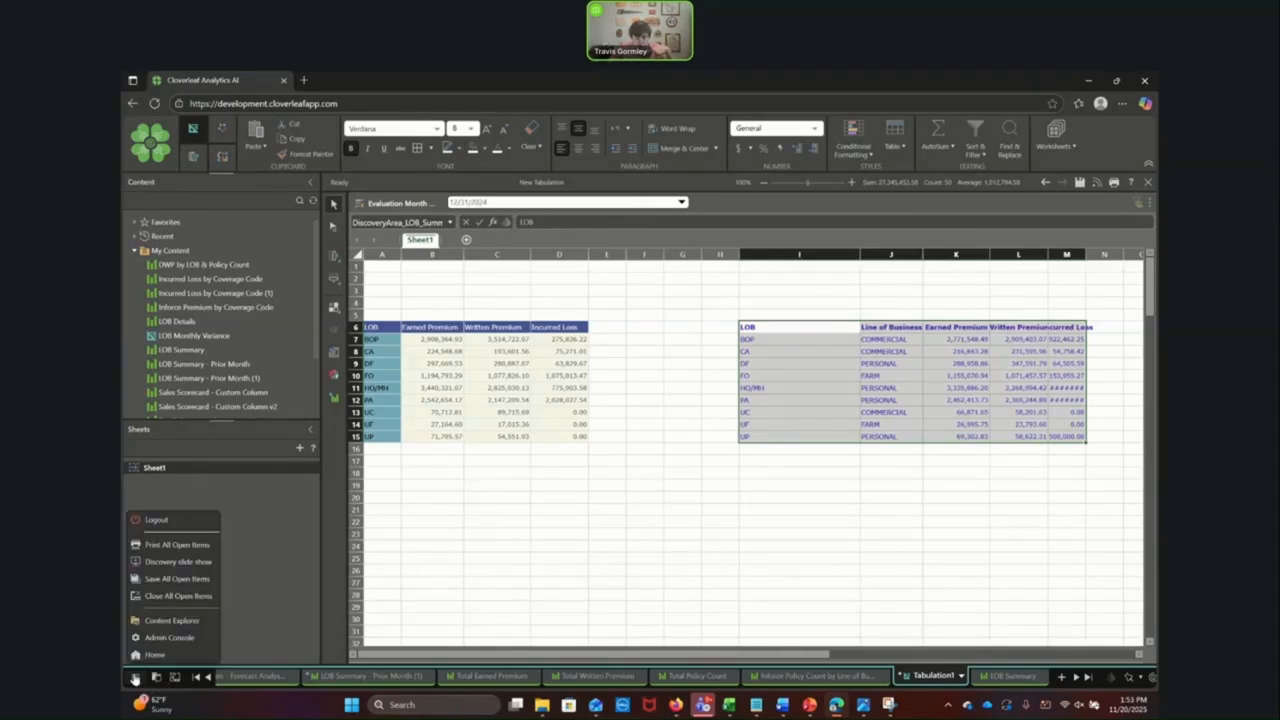
{"action": "left_click", "coordinate": [165, 634]}
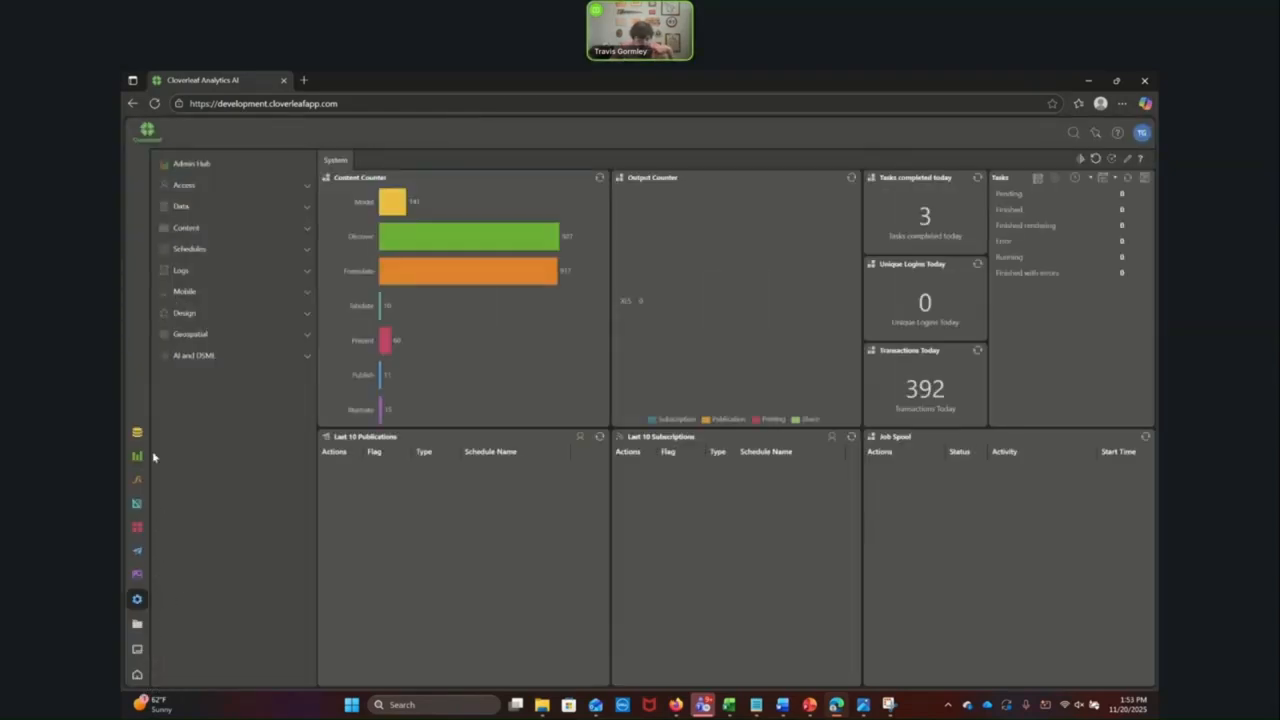
{"action": "left_click", "coordinate": [182, 313]}
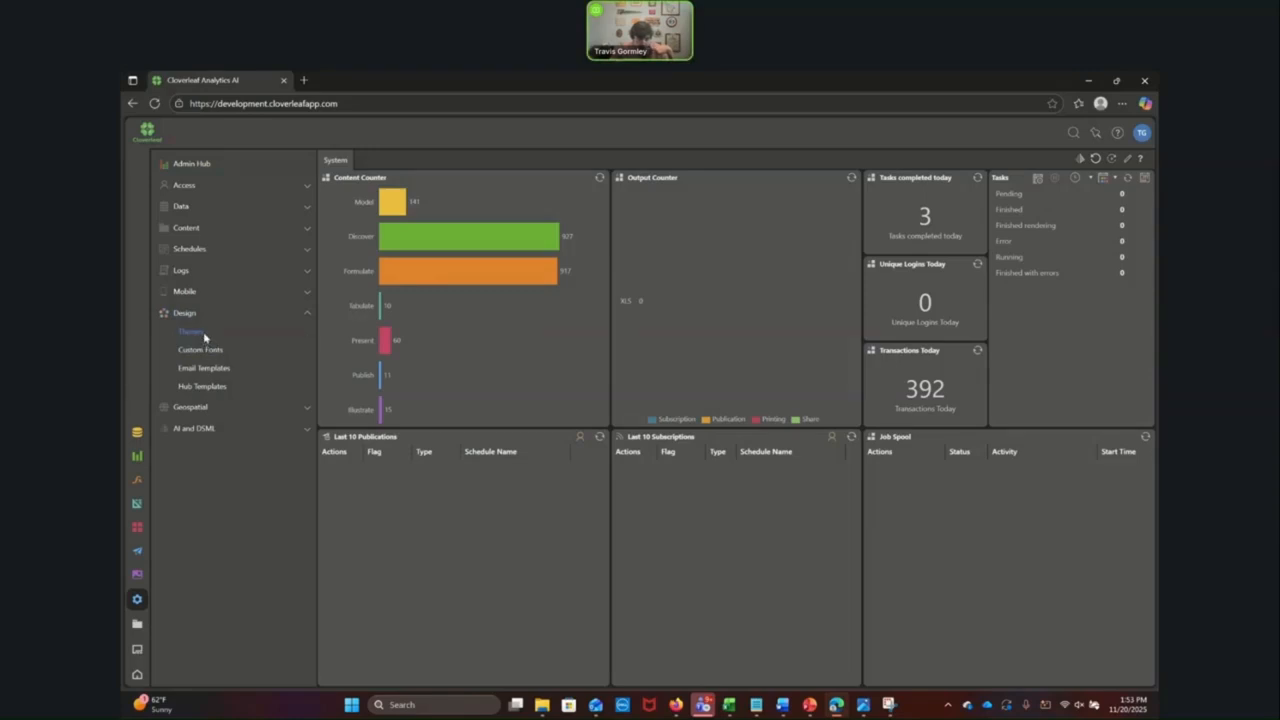
{"action": "left_click", "coordinate": [192, 331]}
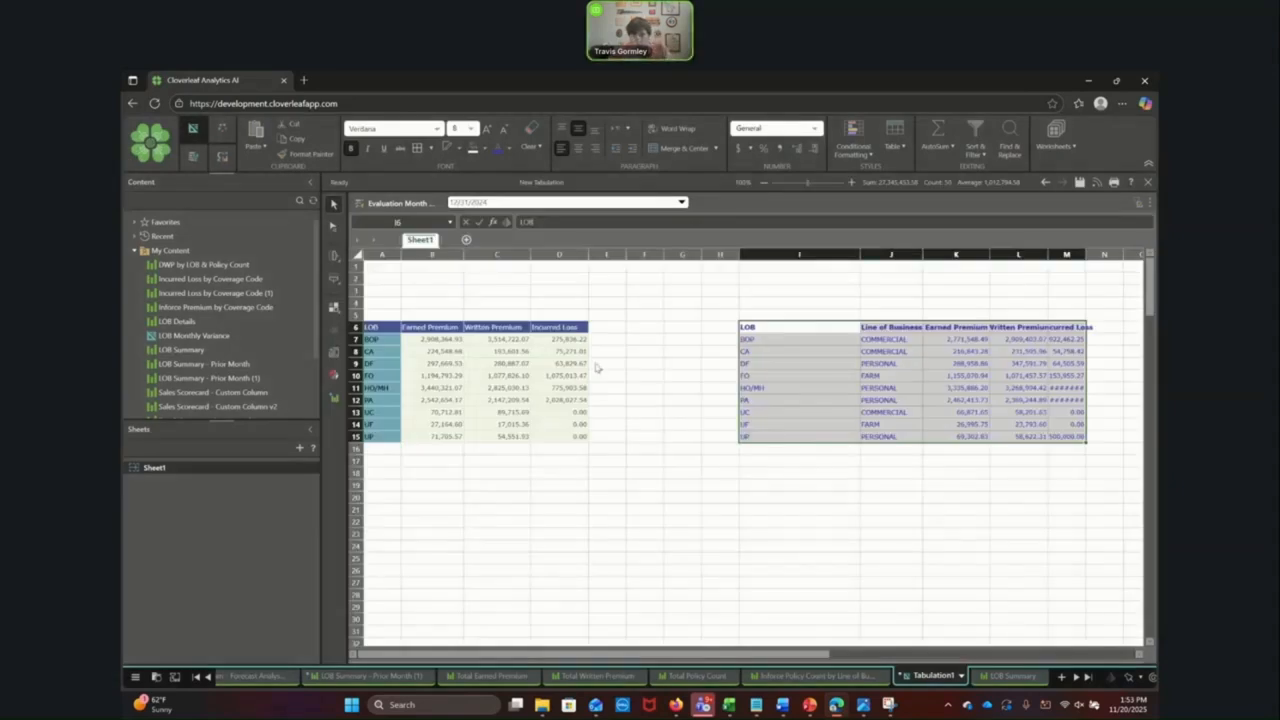
{"action": "left_click", "coordinate": [627, 341]}
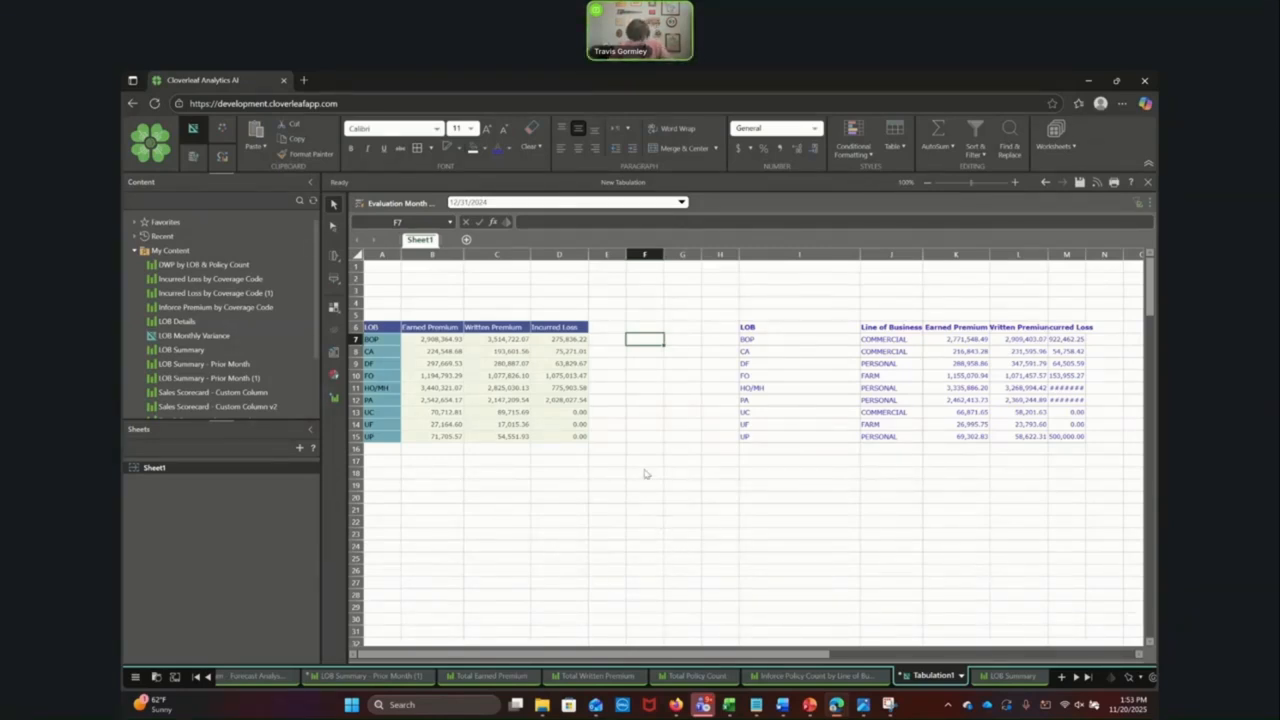
{"action": "type", "text": "=su"}
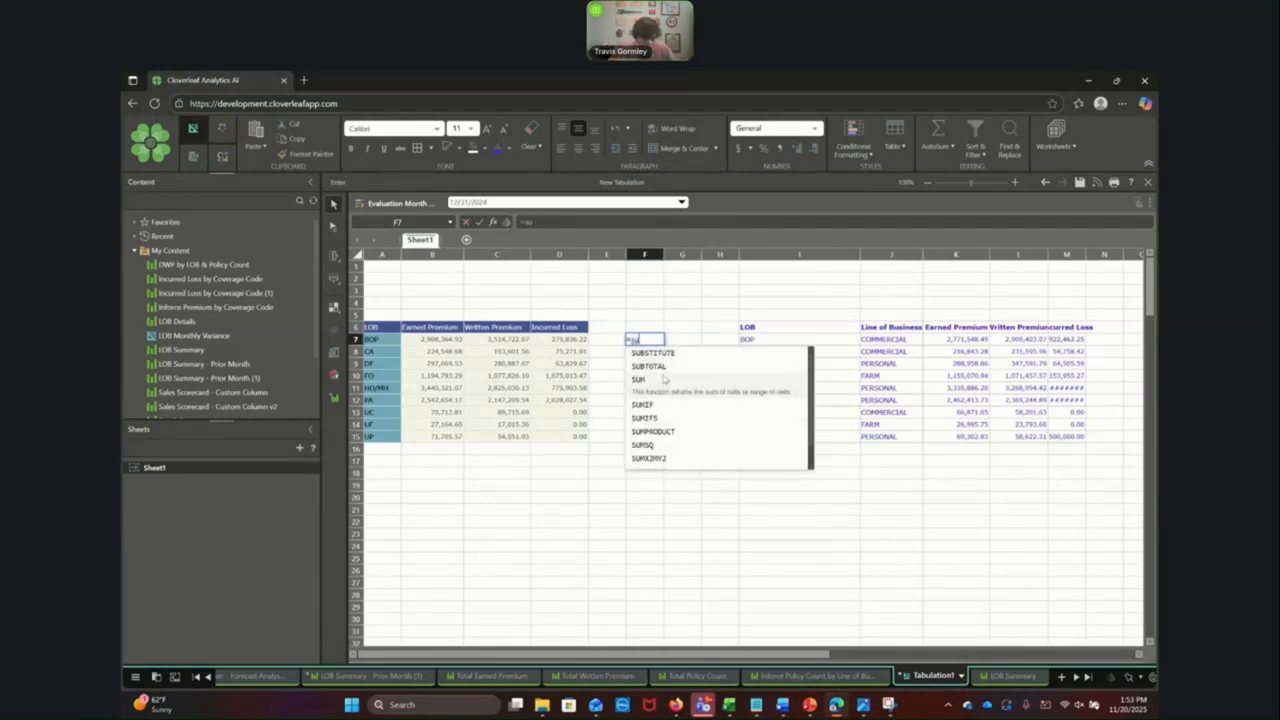
{"action": "left_click", "coordinate": [600, 546]}
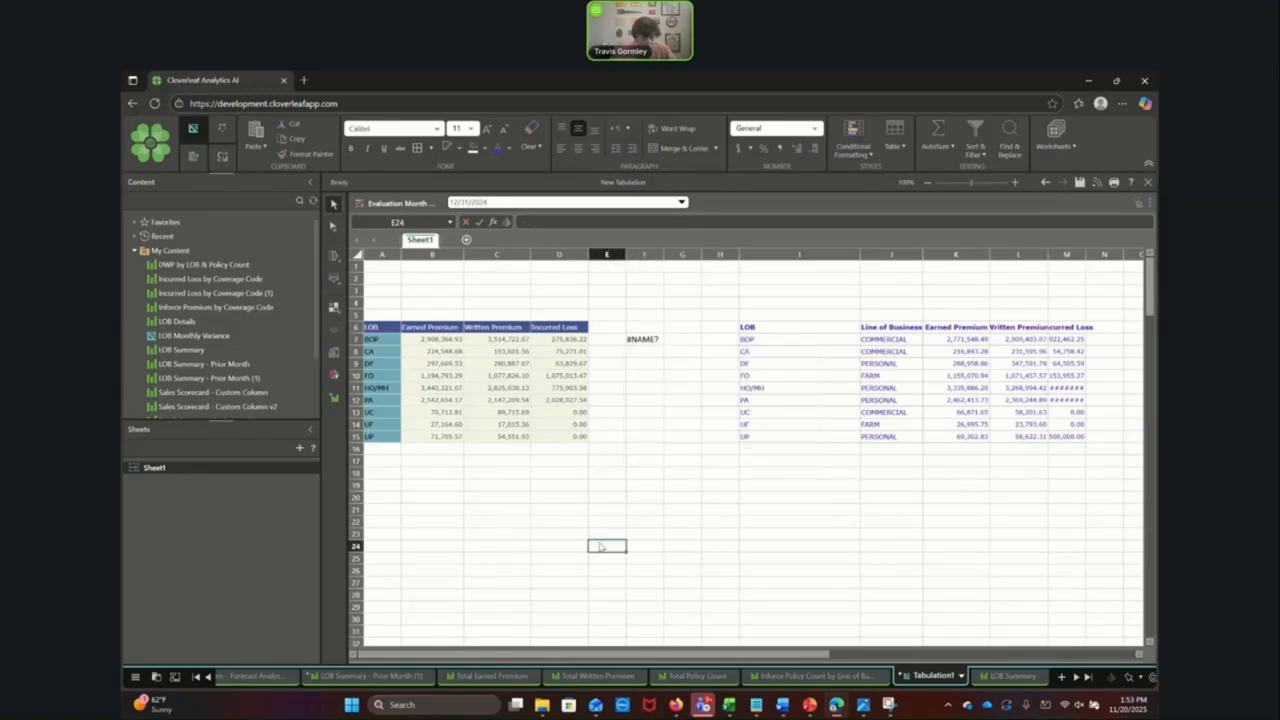
{"action": "left_click", "coordinate": [641, 343]}
{"action": "key", "text": "Delete"}
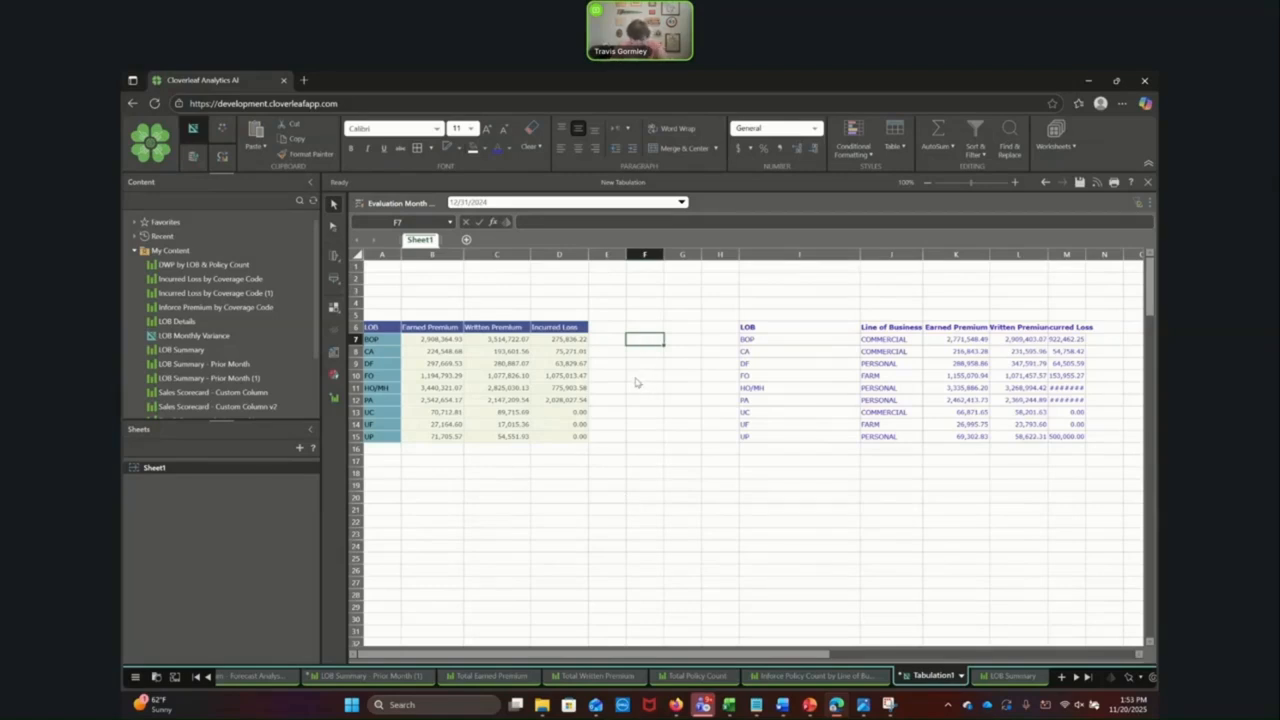
Enter =B7-K7 in cell F7 to calculate the BOP earned premium variance, and widen column F
{"action": "type", "text": "="}
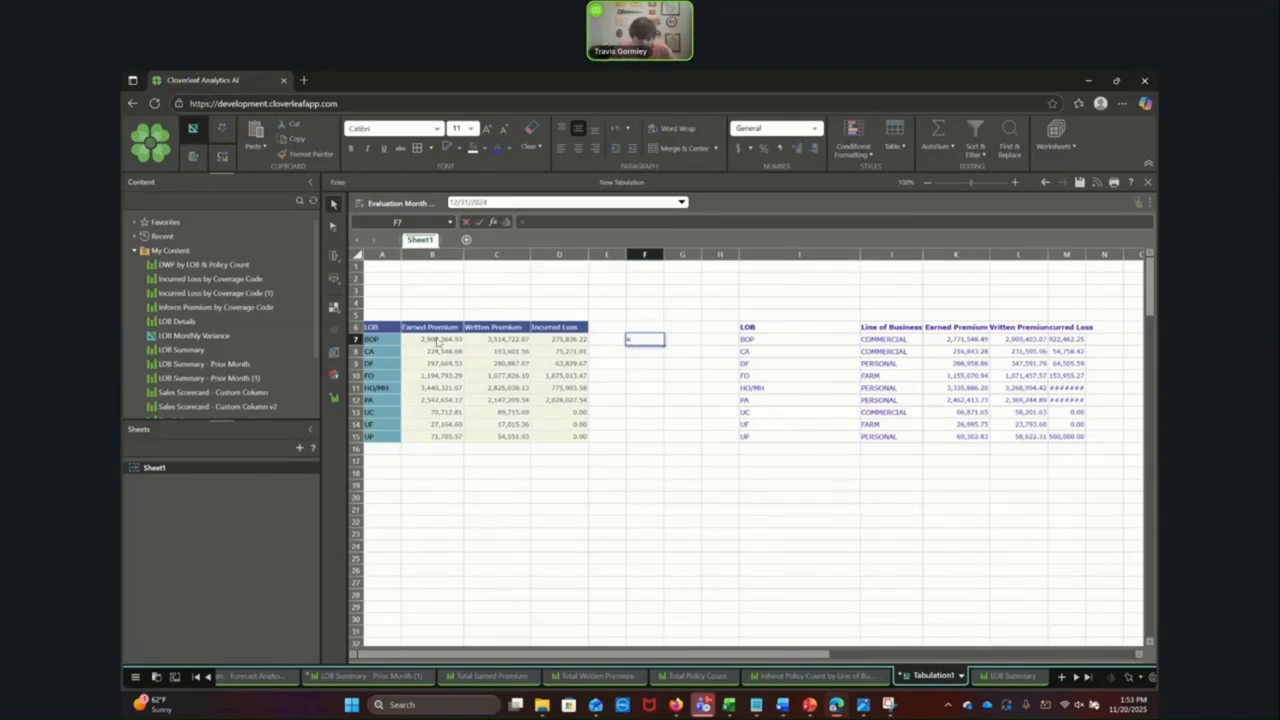
{"action": "left_click", "coordinate": [432, 342]}
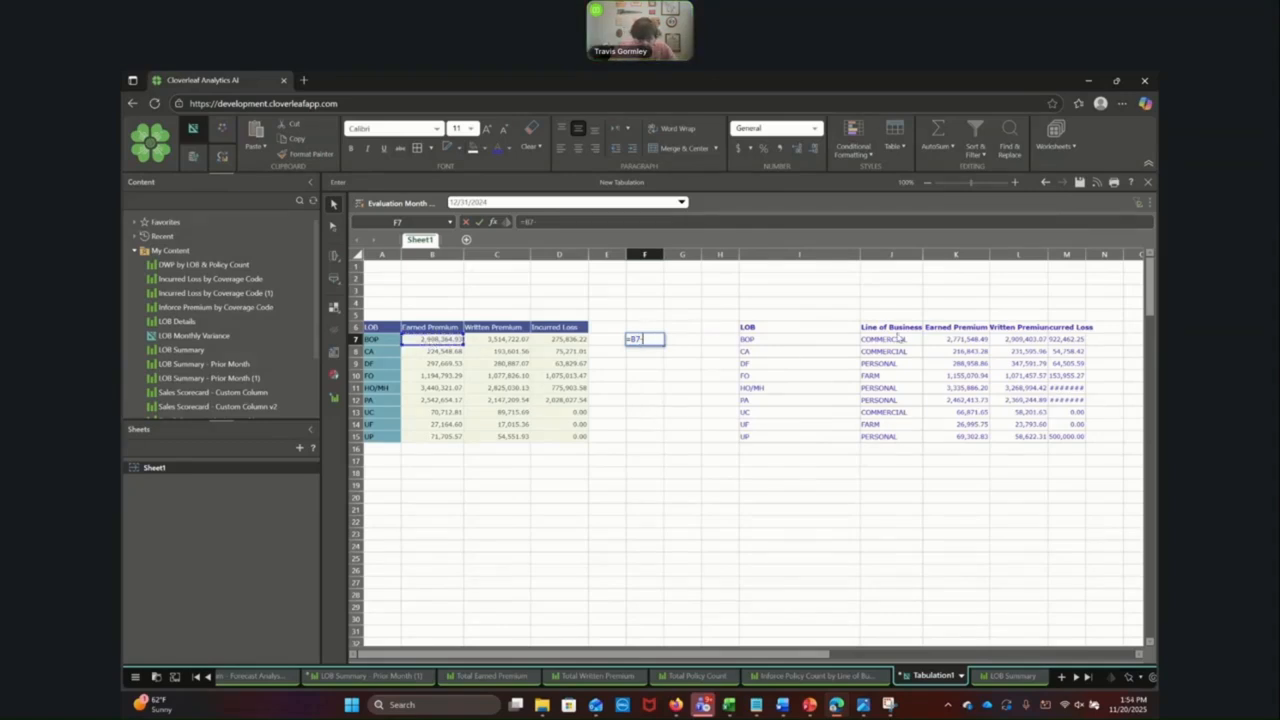
{"action": "type", "text": "-"}
{"action": "left_click", "coordinate": [955, 341]}
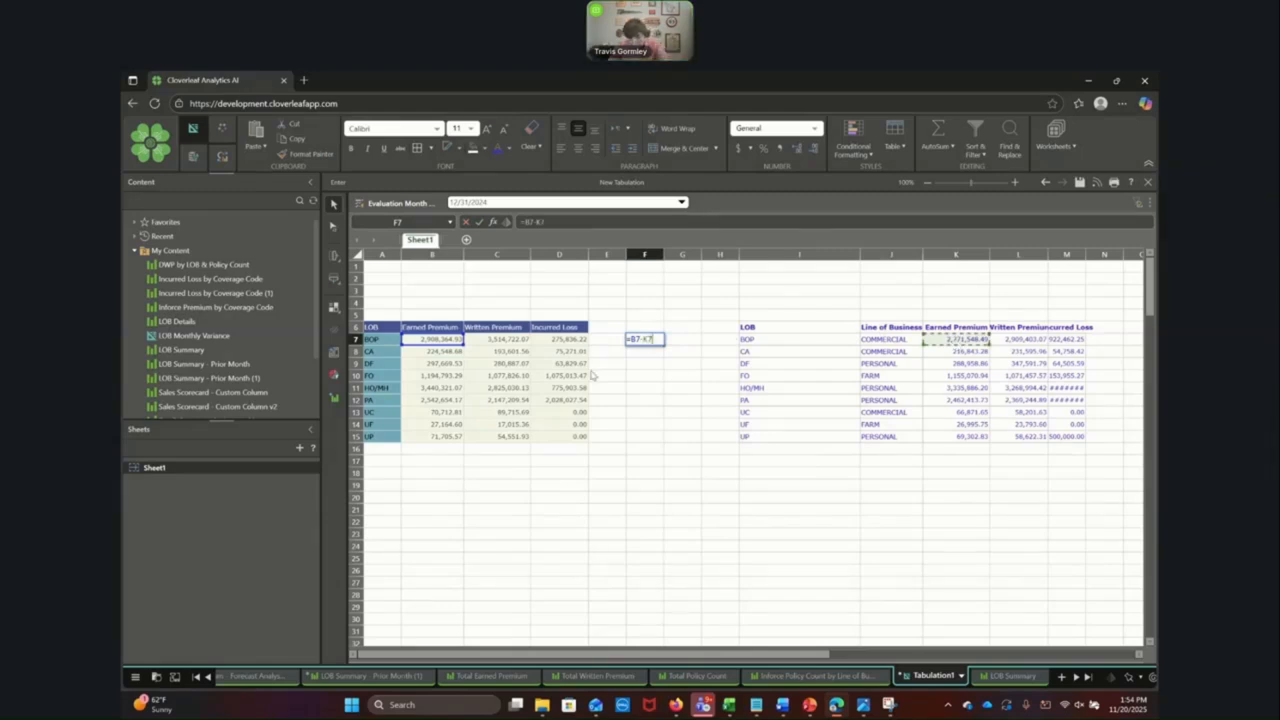
{"action": "key", "text": "Return"}
{"action": "left_click_drag", "start_coordinate": [664, 254], "coordinate": [683, 254]}
Fill the variance formula from F7 down to row 15 and across to column H, widening columns G and H
{"action": "left_click", "coordinate": [660, 341]}
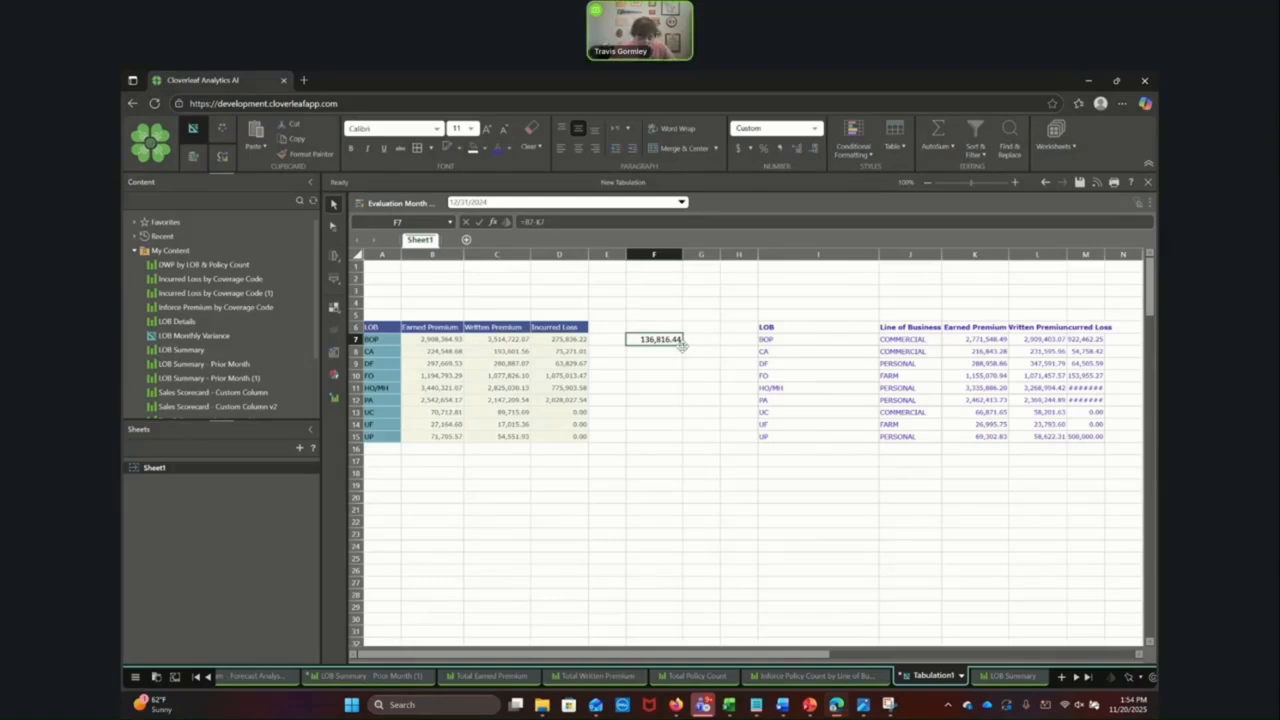
{"action": "left_click_drag", "start_coordinate": [683, 346], "coordinate": [688, 444]}
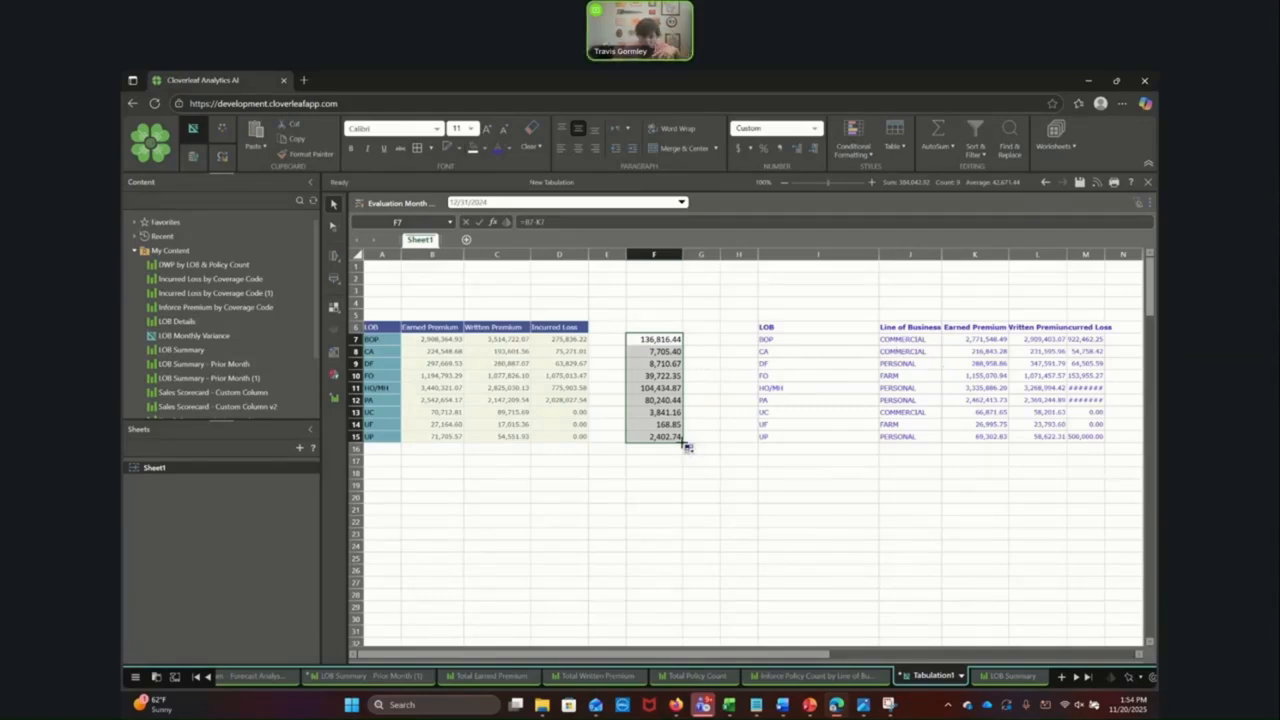
{"action": "left_click_drag", "start_coordinate": [688, 447], "coordinate": [702, 445]}
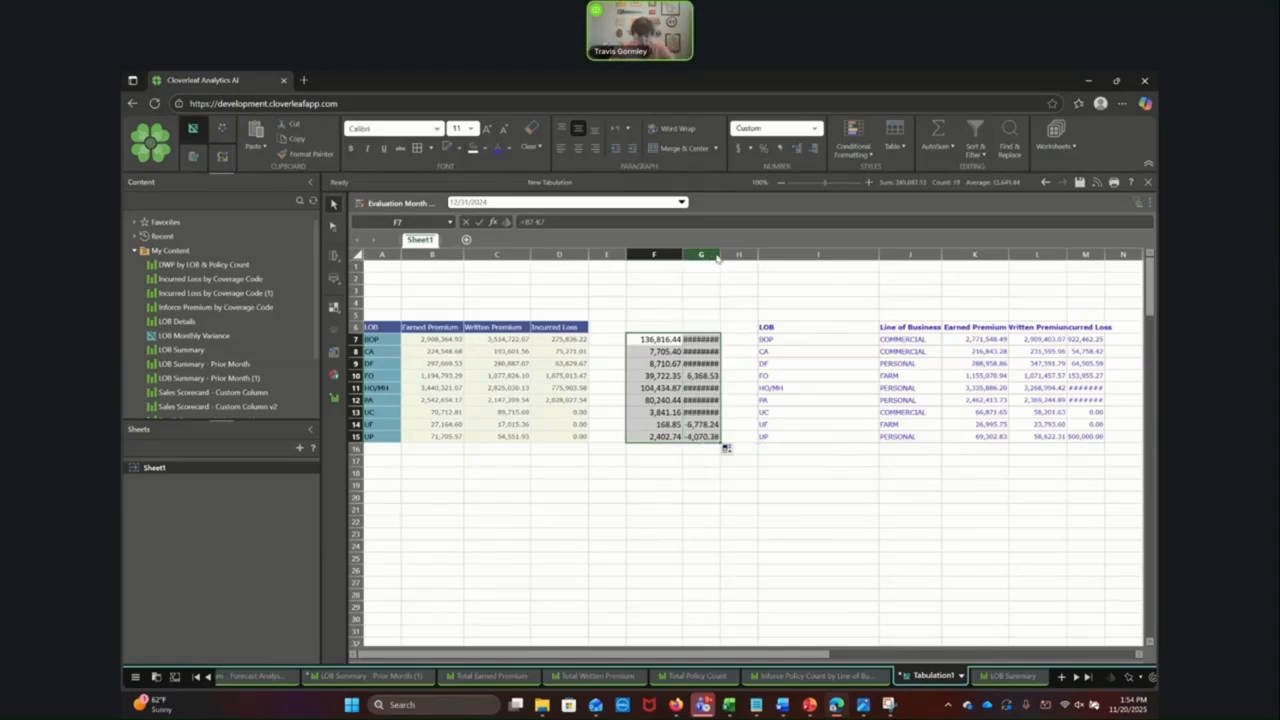
{"action": "left_click_drag", "start_coordinate": [721, 256], "coordinate": [739, 255]}
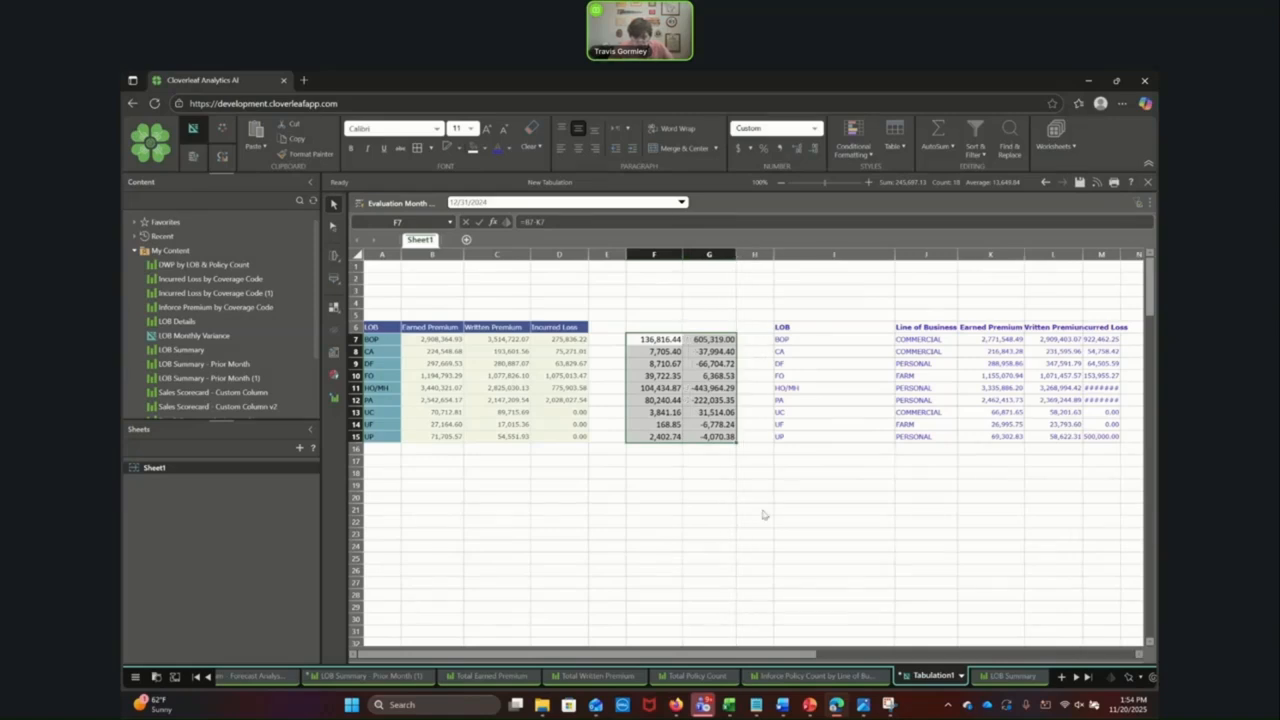
{"action": "left_click_drag", "start_coordinate": [737, 441], "coordinate": [762, 450]}
{"action": "left_click_drag", "start_coordinate": [772, 255], "coordinate": [800, 258]}
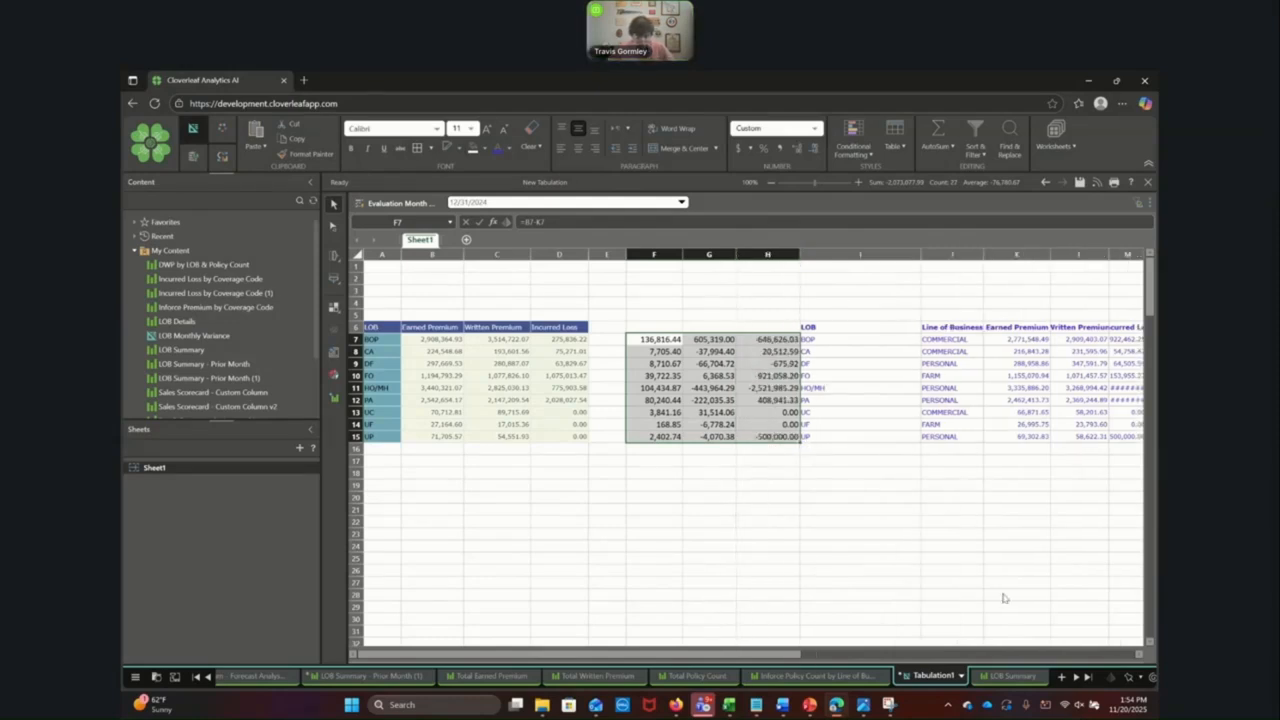
Move the prior month table one column over to start at cell J6 and narrow the empty column I
{"action": "left_click_drag", "start_coordinate": [784, 657], "coordinate": [820, 655]}
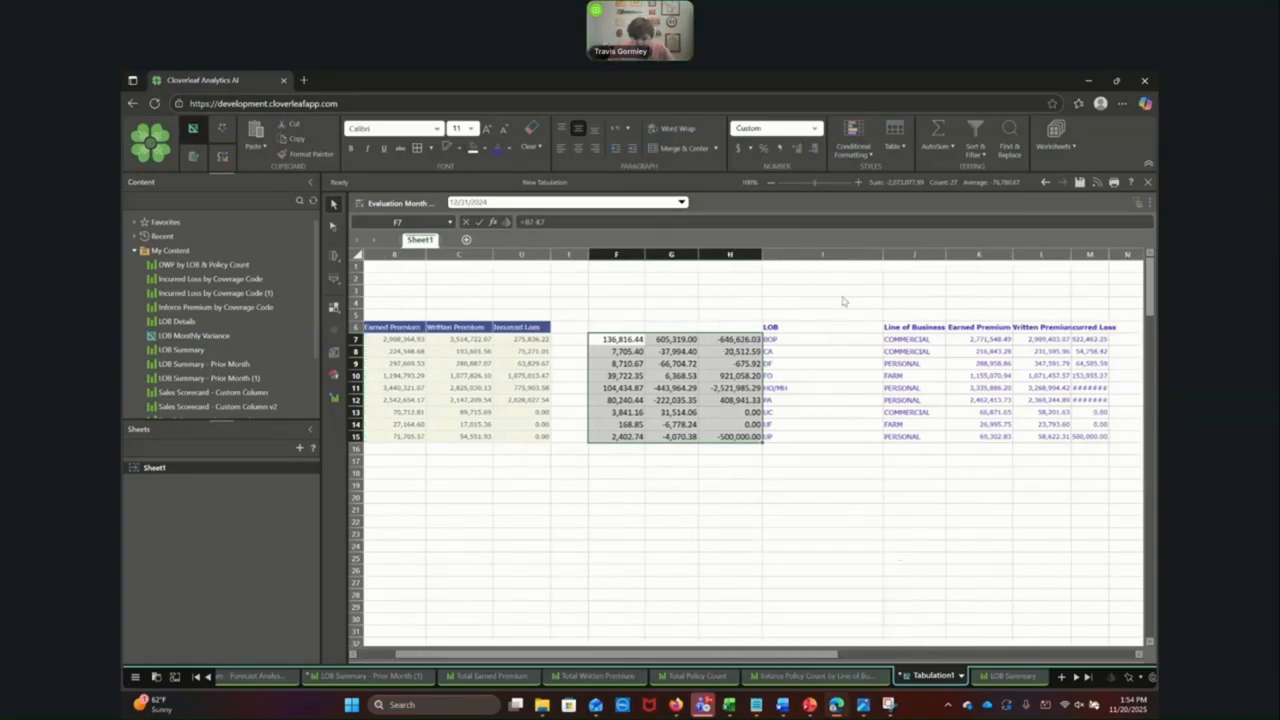
{"action": "left_click_drag", "start_coordinate": [830, 332], "coordinate": [1102, 440]}
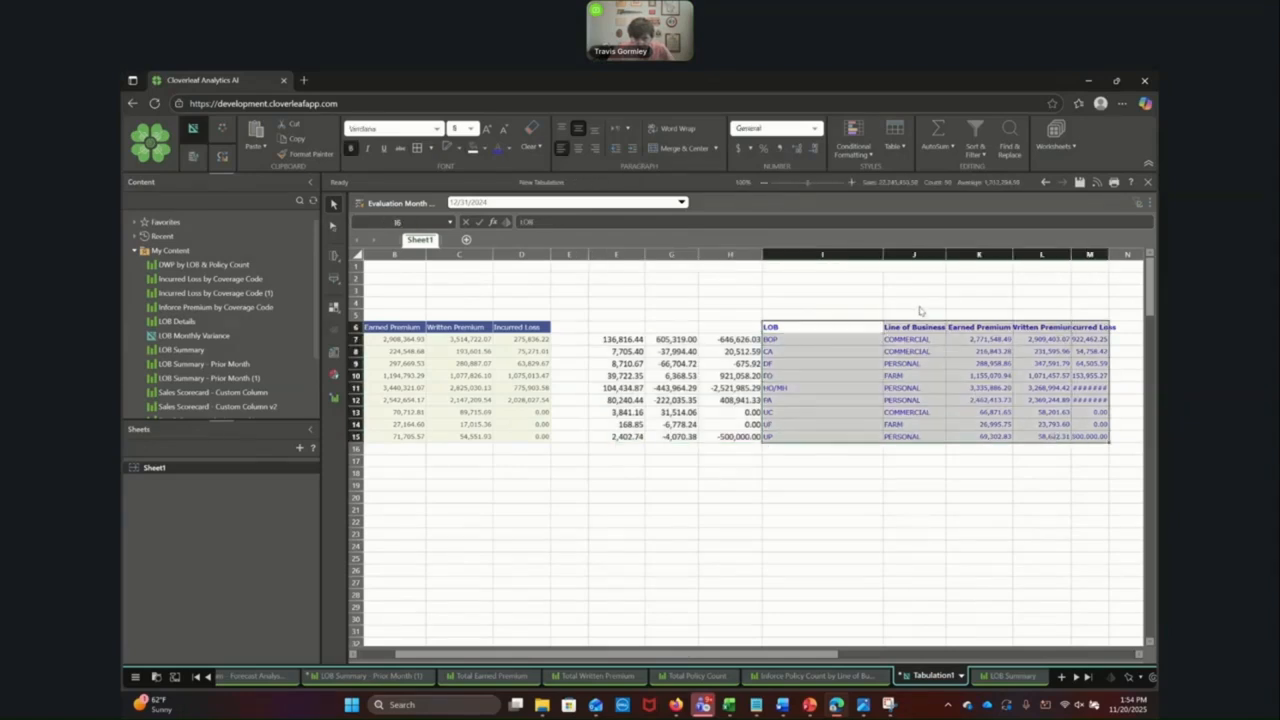
{"action": "left_click_drag", "start_coordinate": [952, 327], "coordinate": [984, 330]}
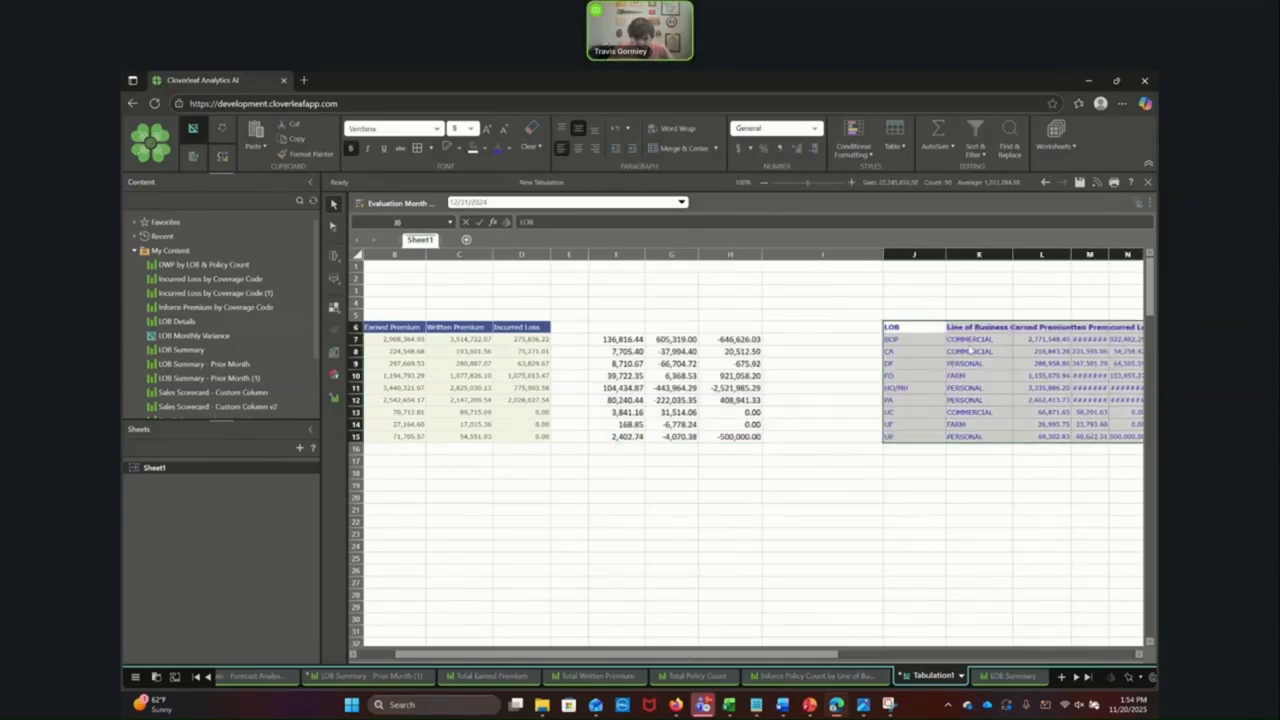
{"action": "left_click_drag", "start_coordinate": [884, 254], "coordinate": [819, 254]}
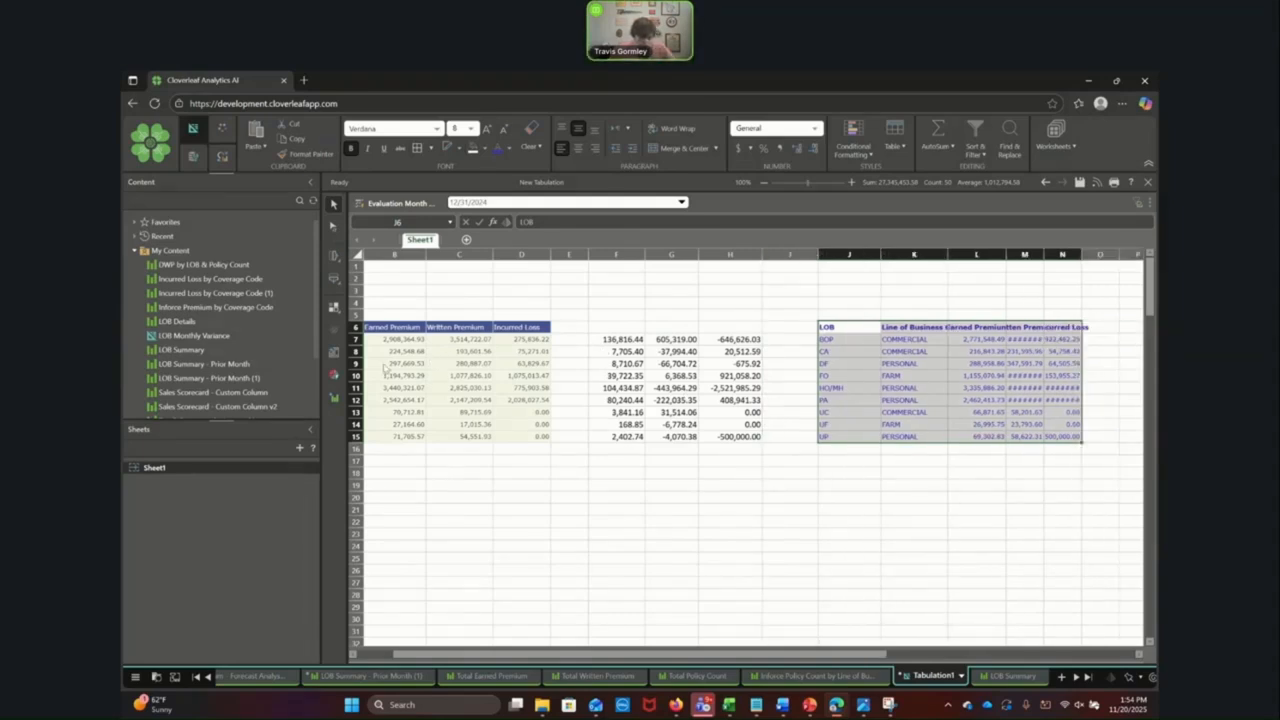
Export the tabulation in Excel format
{"action": "left_click", "coordinate": [1113, 184]}
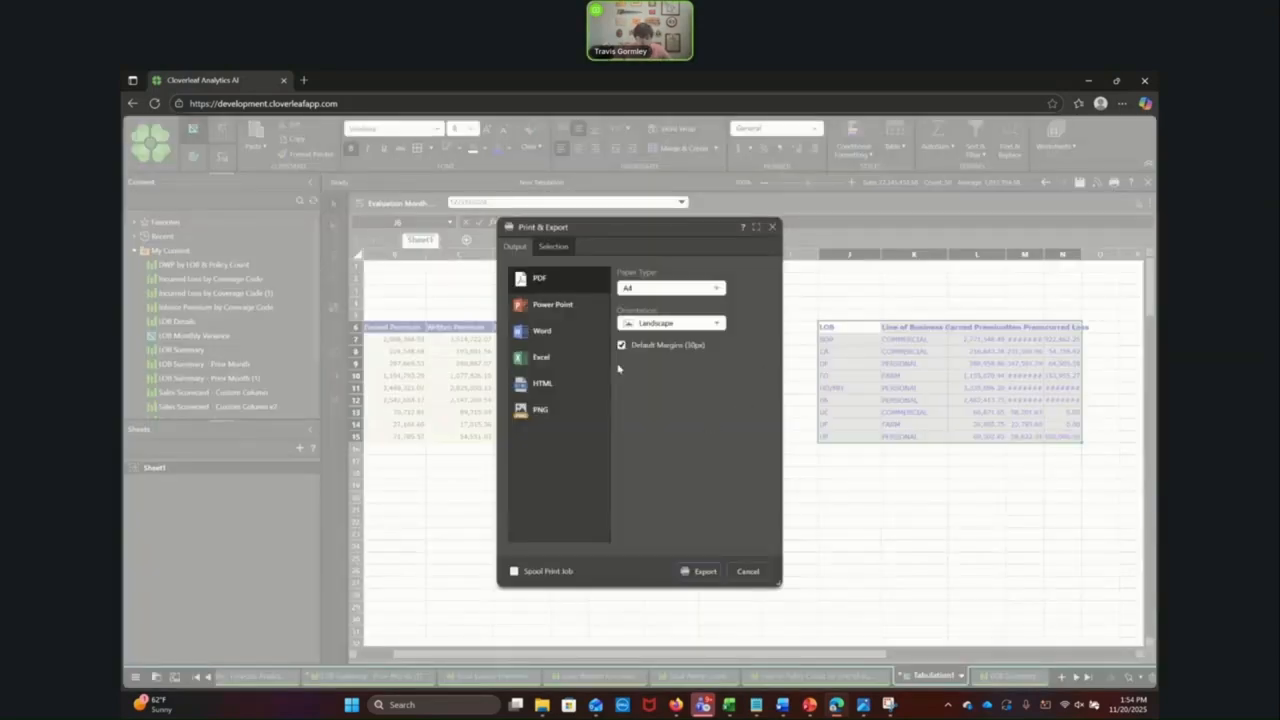
{"action": "left_click", "coordinate": [543, 360]}
{"action": "left_click", "coordinate": [702, 575]}
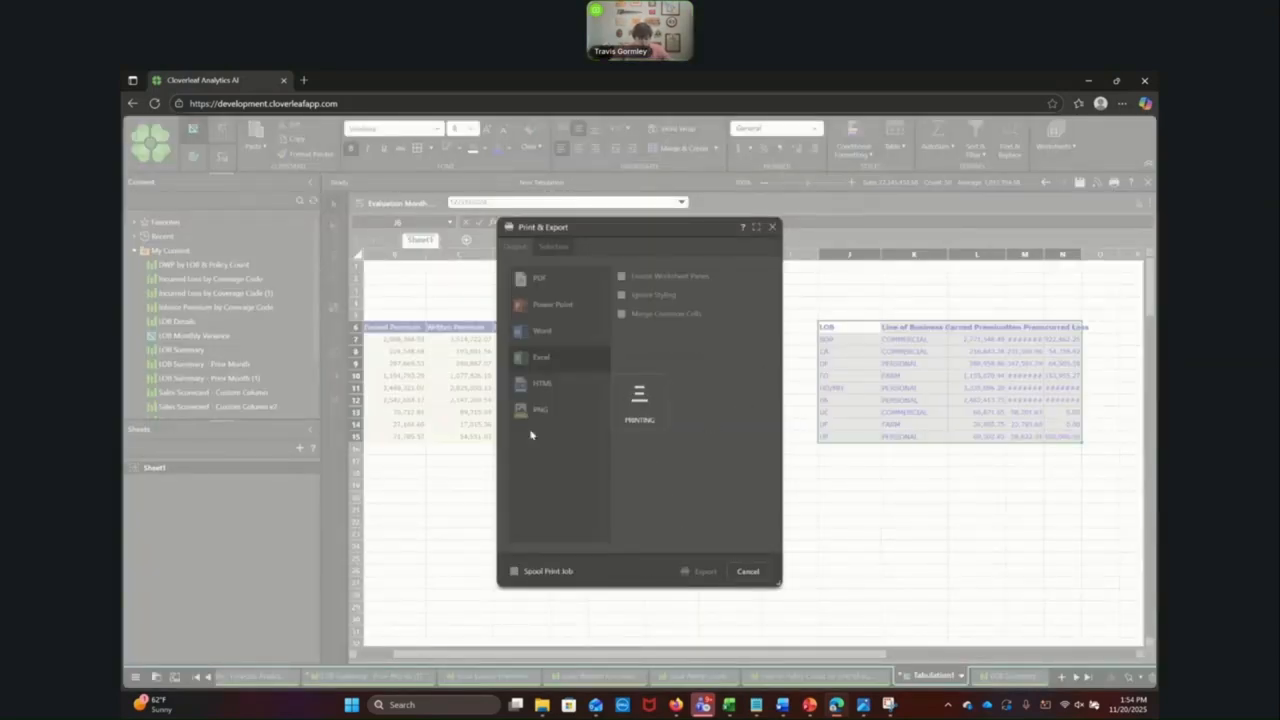